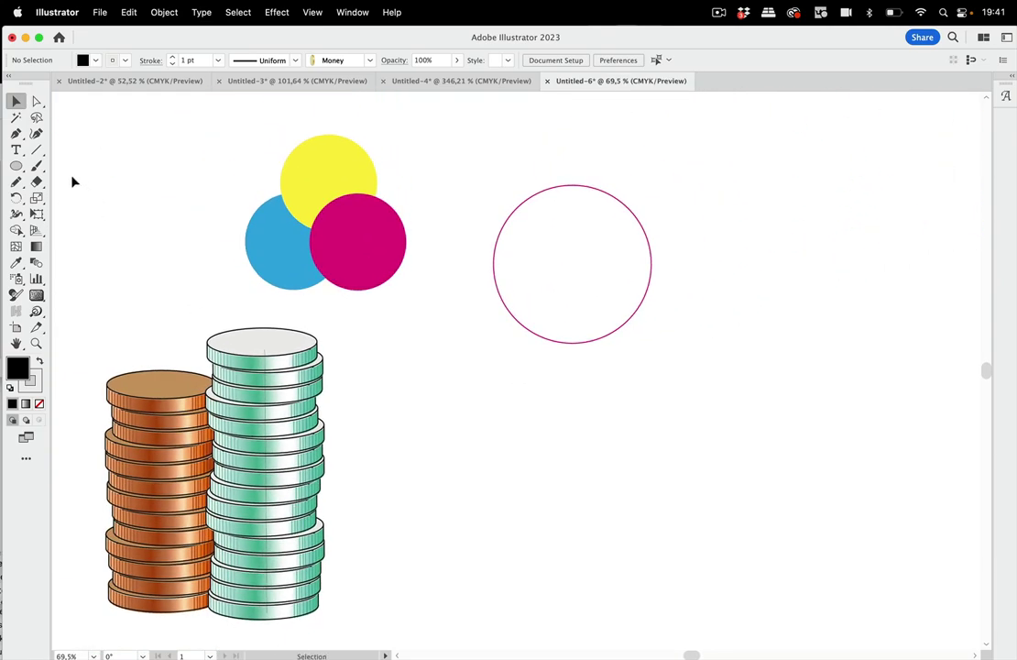
Draw a vertical line as a new coin stack, then delete it again
click(37, 149)
mouse_move(448, 332)
mouse_down()
mouse_move(449, 530)
mouse_move(470, 605)
mouse_up()
key(v)
drag(556, 427, 400, 504)
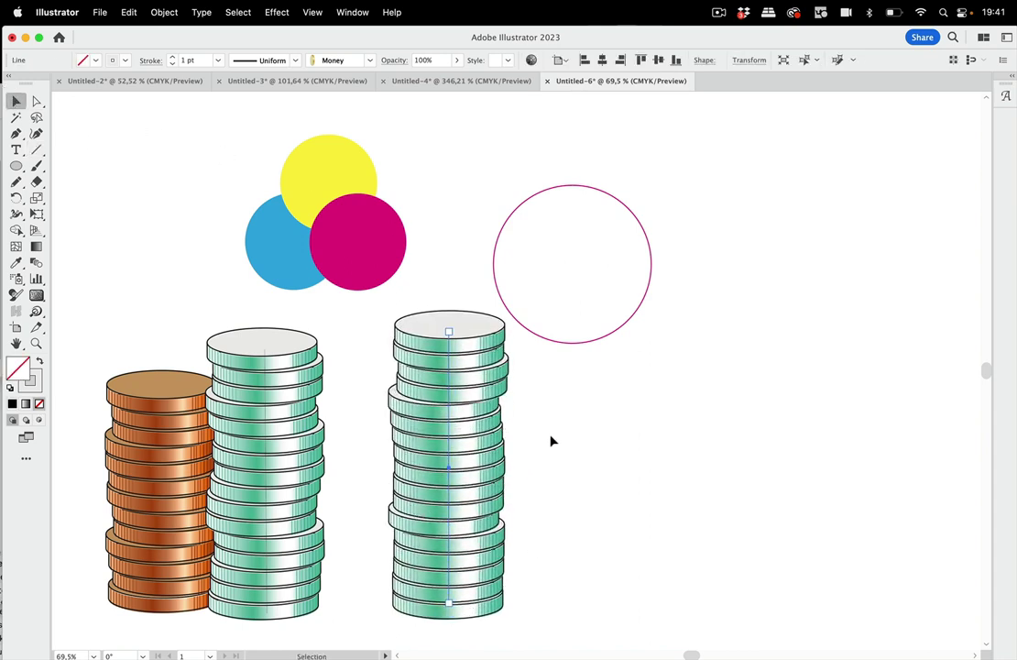
key(Delete)
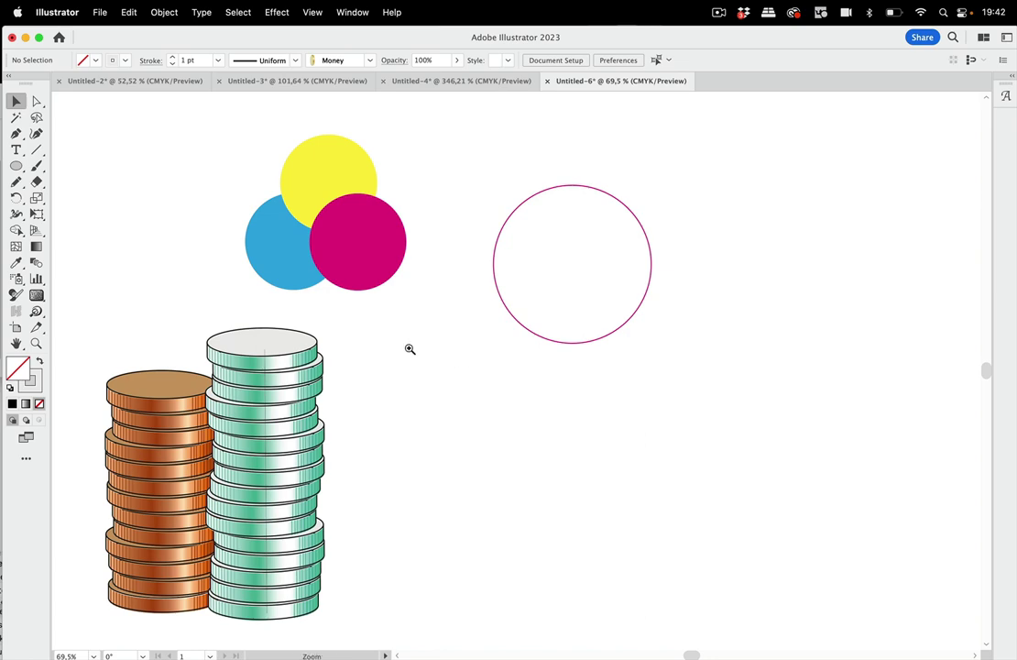
drag(411, 347, 449, 378)
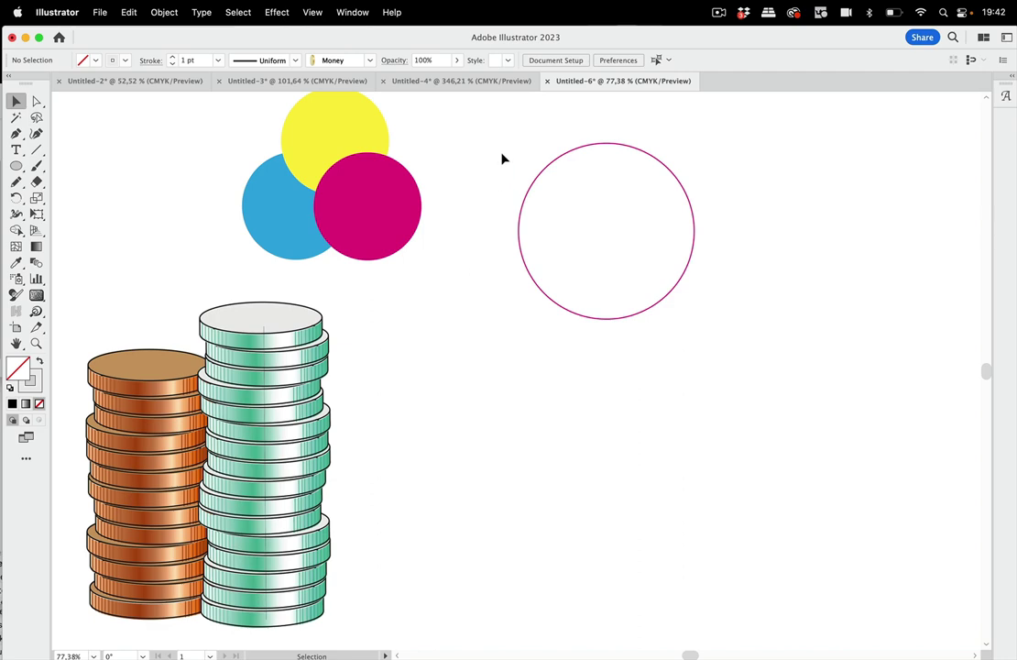
Set the magenta-outlined circle's stroke weight to 0,01 pt and zoom in on the hairline edge
drag(503, 156, 724, 259)
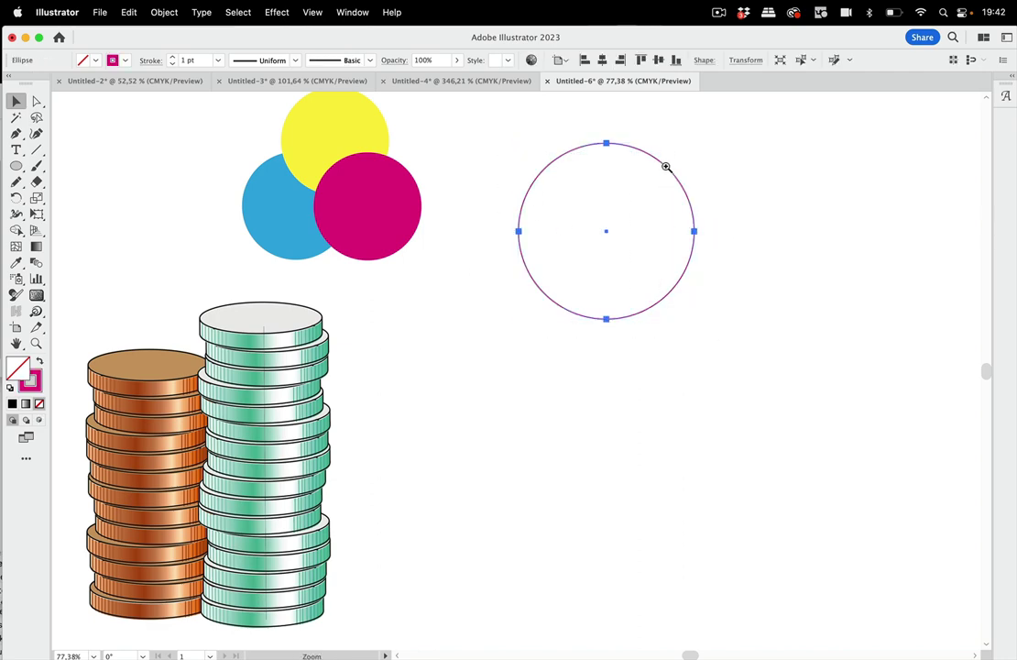
drag(666, 166, 903, 163)
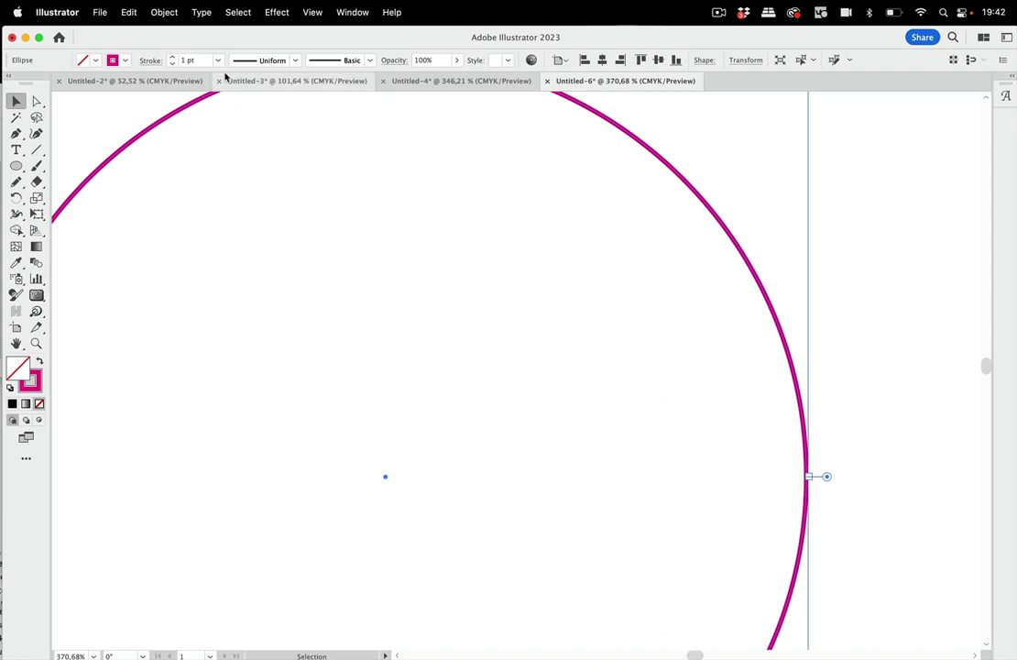
click(188, 59)
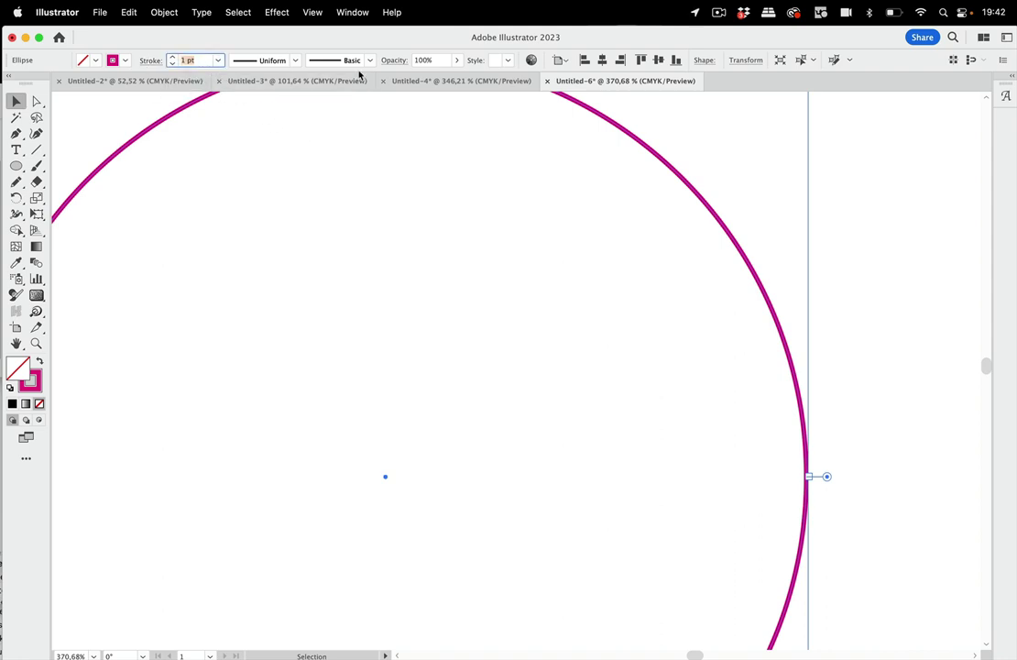
text(0,01)
key(Return)
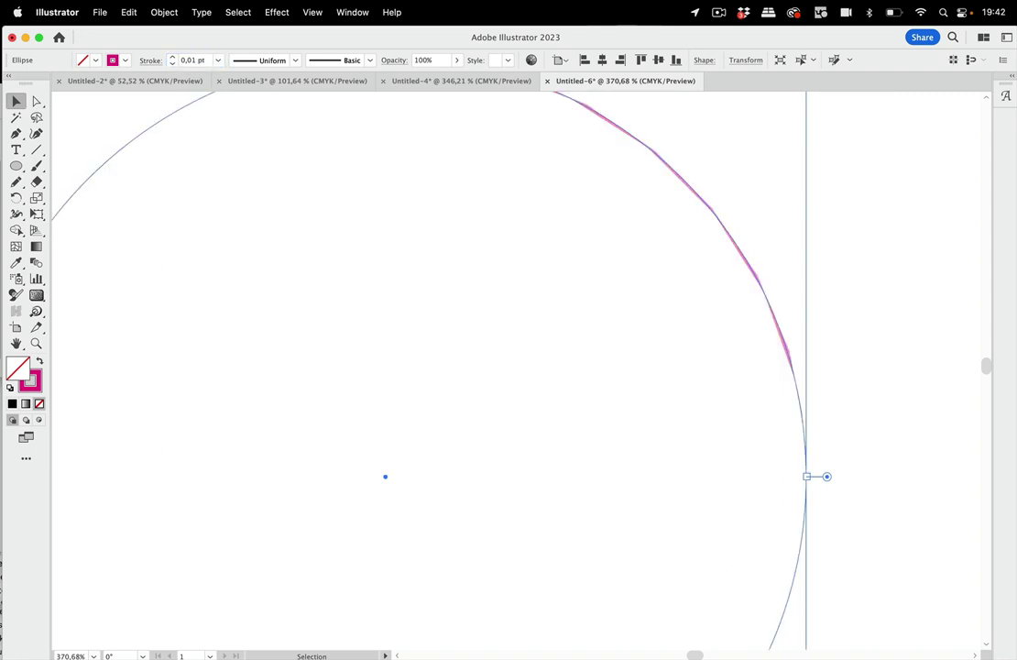
key(z)
scroll(719, 295, up, 3)
drag(574, 263, 693, 273)
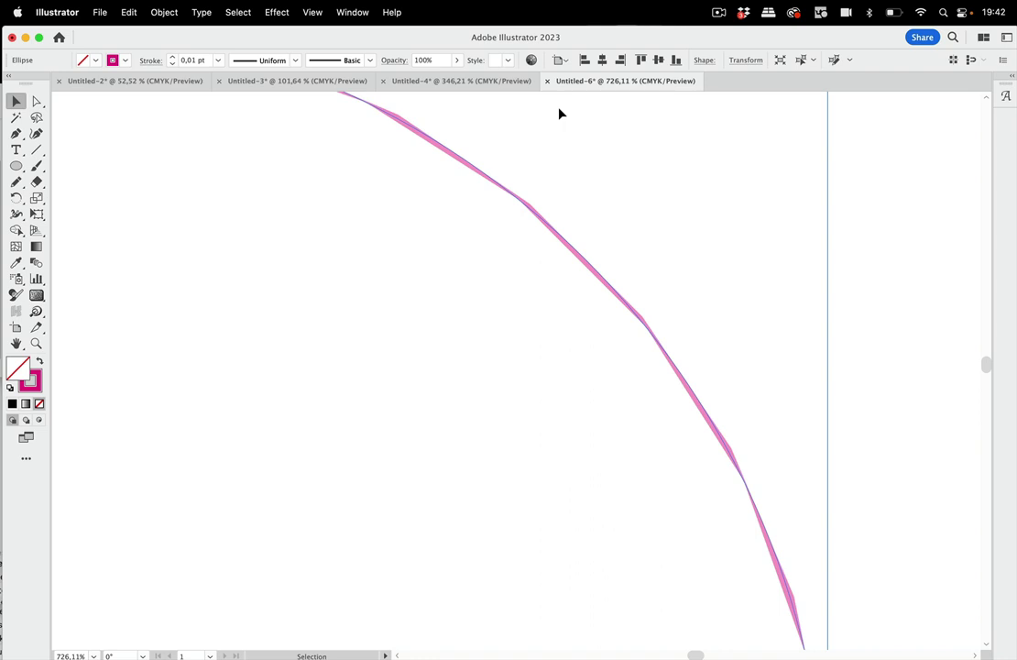
Switch the display to View using CPU and deselect the circle
click(312, 12)
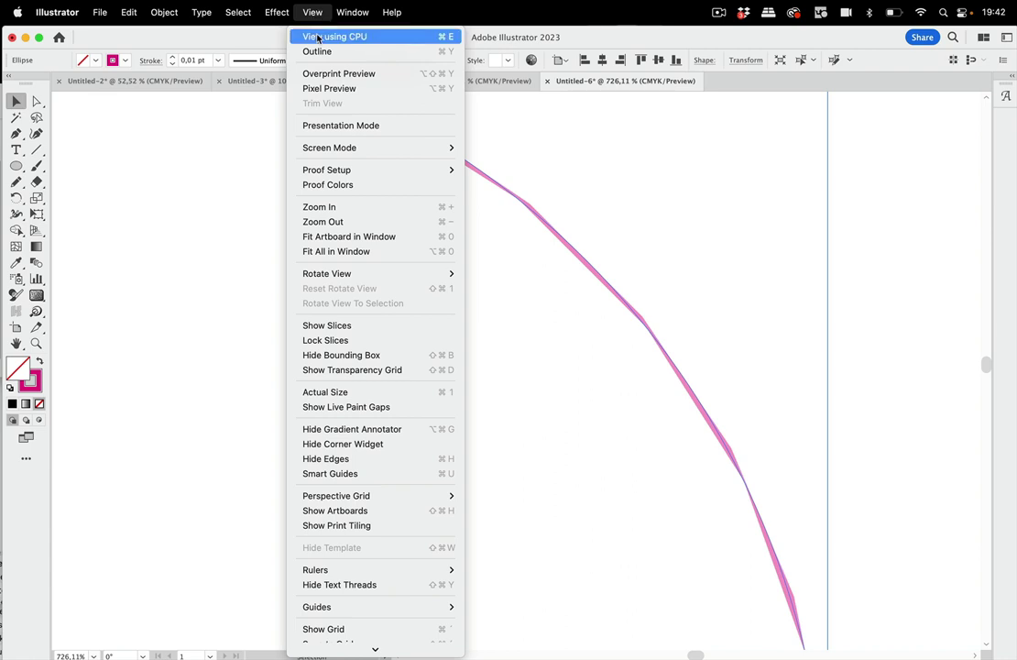
click(326, 37)
click(806, 237)
Zoom in closely on the circle's hairline stroke, then zoom out to fit all the artwork
key(super+space)
drag(547, 220, 821, 295)
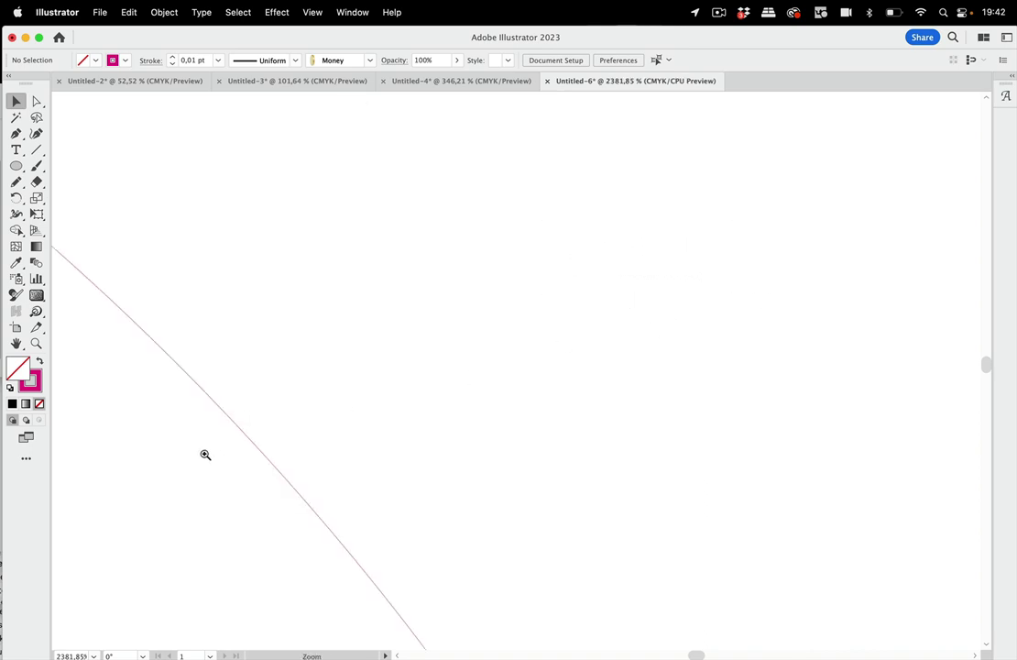
drag(205, 450, 311, 504)
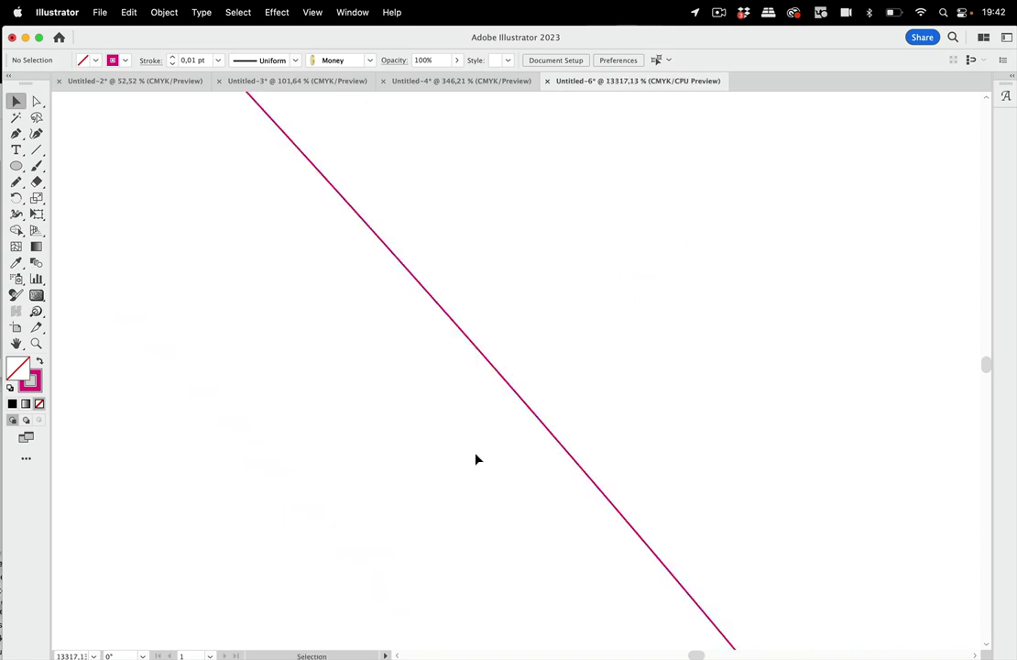
key(super+space)
drag(466, 338, 724, 339)
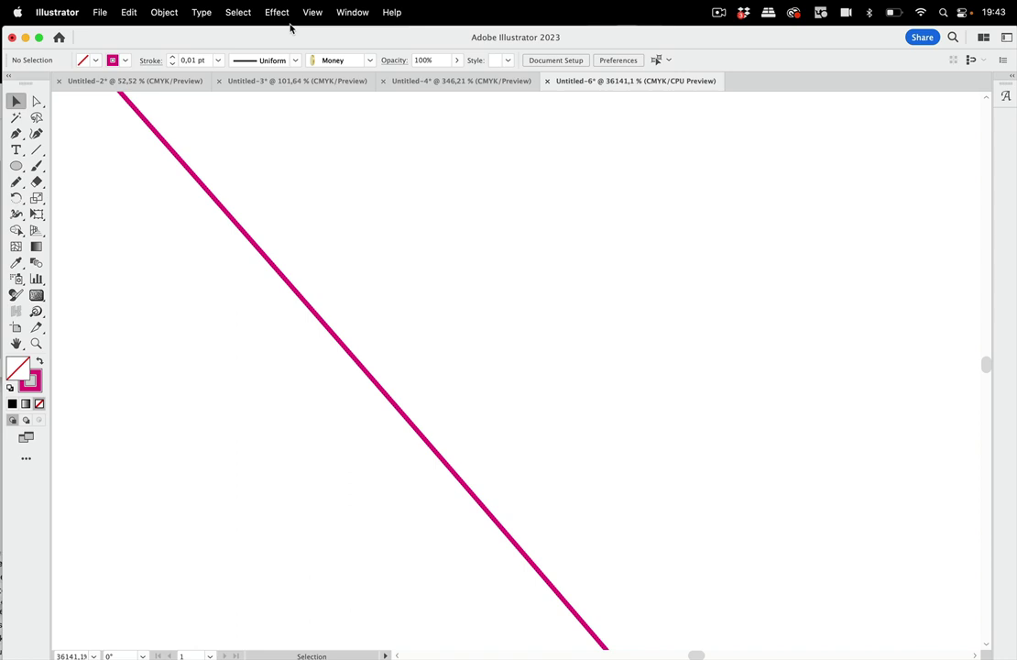
key(super+0)
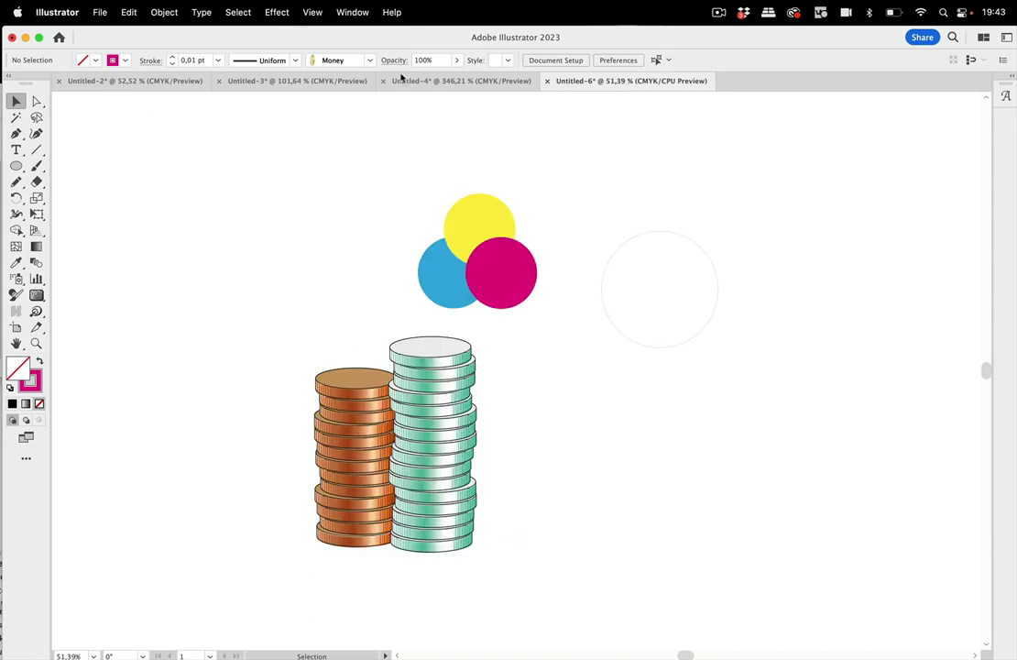
drag(574, 274, 456, 285)
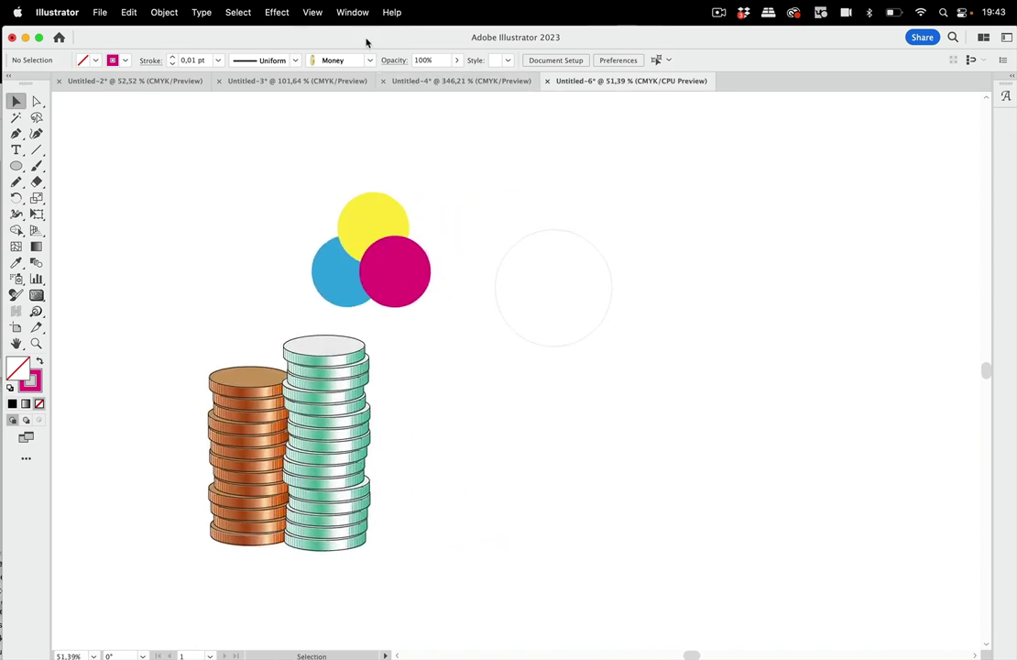
Switch the display back to View using GPU, reframe the artwork, and open the Illustrator menu for preferences
click(313, 12)
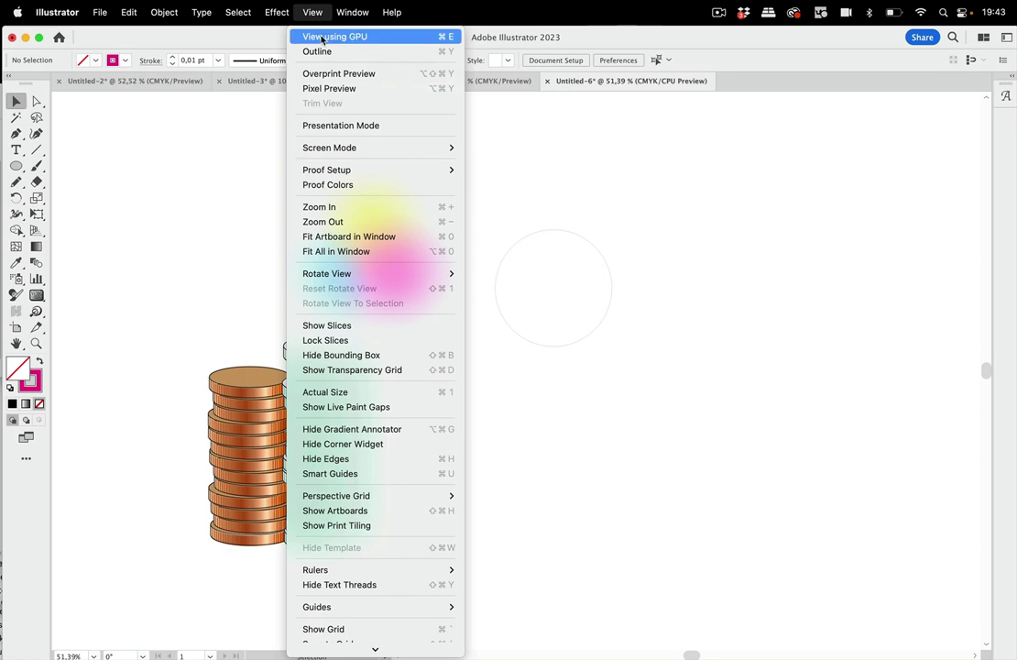
click(322, 37)
key(z)
mouse_move(442, 346)
mouse_down()
mouse_move(565, 329)
mouse_move(458, 360)
mouse_move(495, 356)
mouse_move(461, 381)
mouse_move(441, 363)
mouse_up()
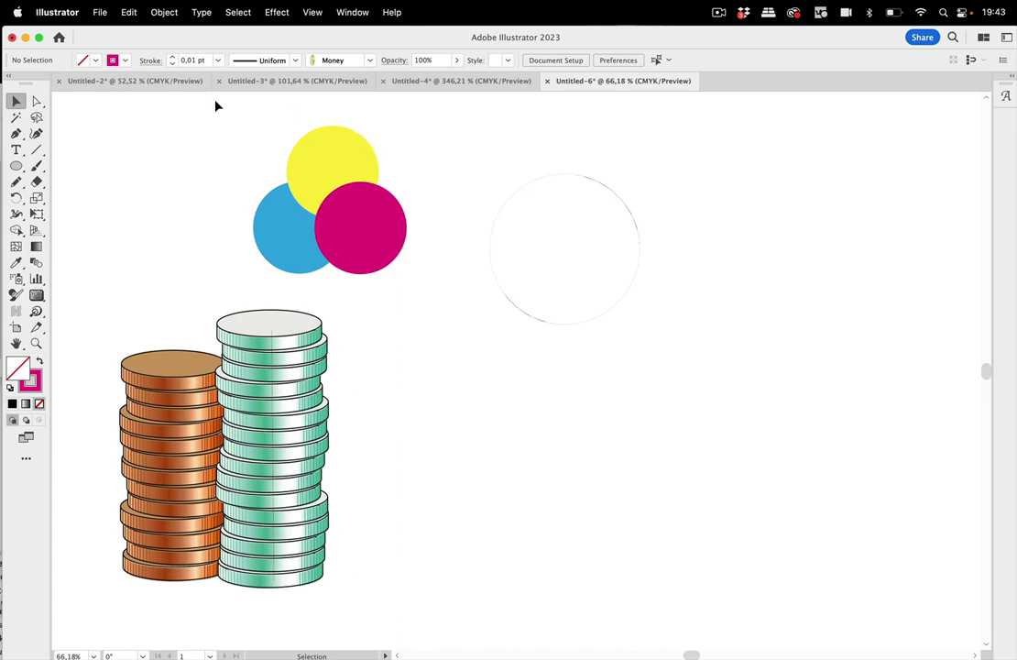
click(64, 14)
mouse_move(68, 75)
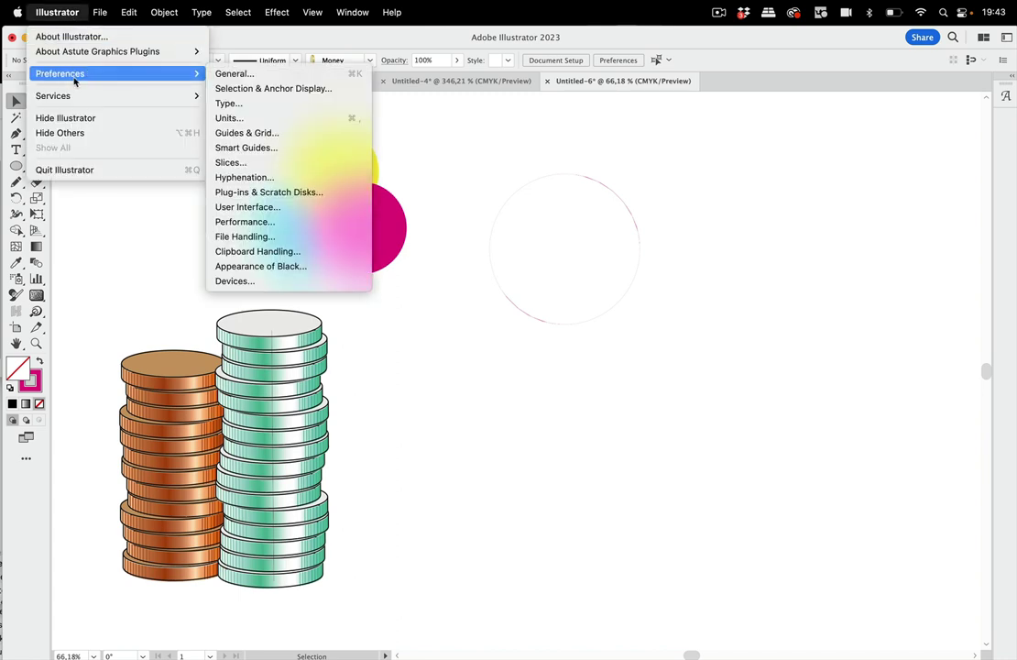
click(299, 222)
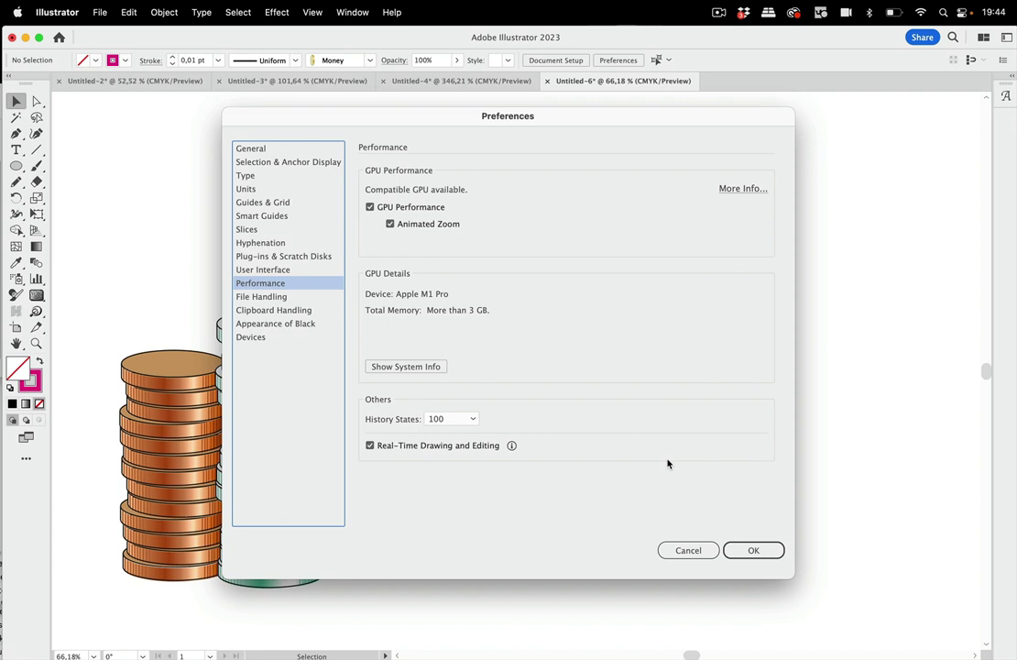
click(689, 551)
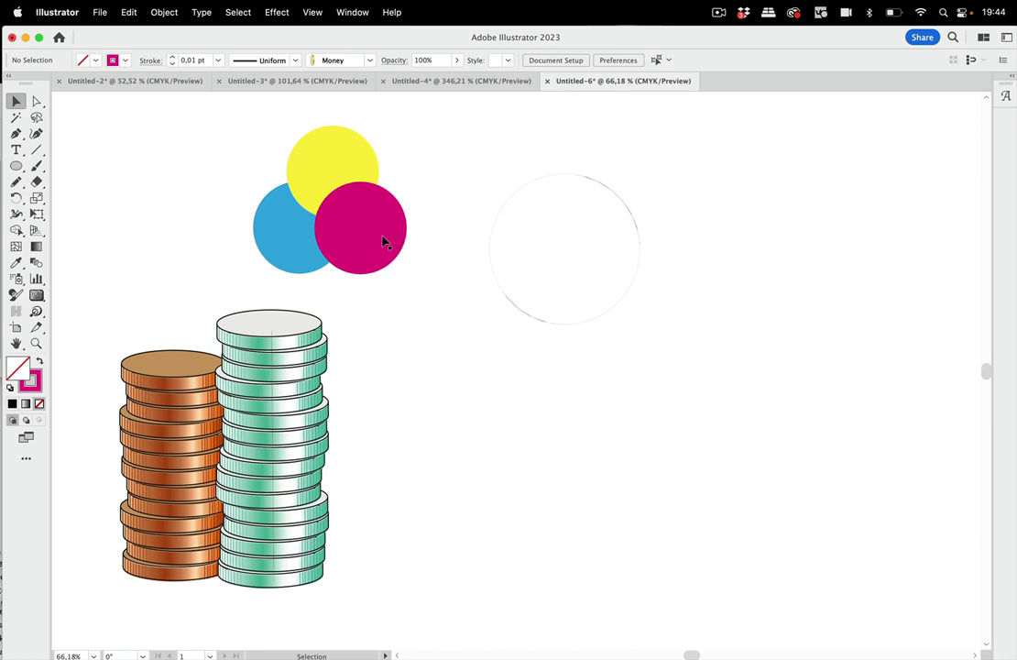
Show the Color panel beside the artwork and lighten the magenta circle's colour
click(353, 12)
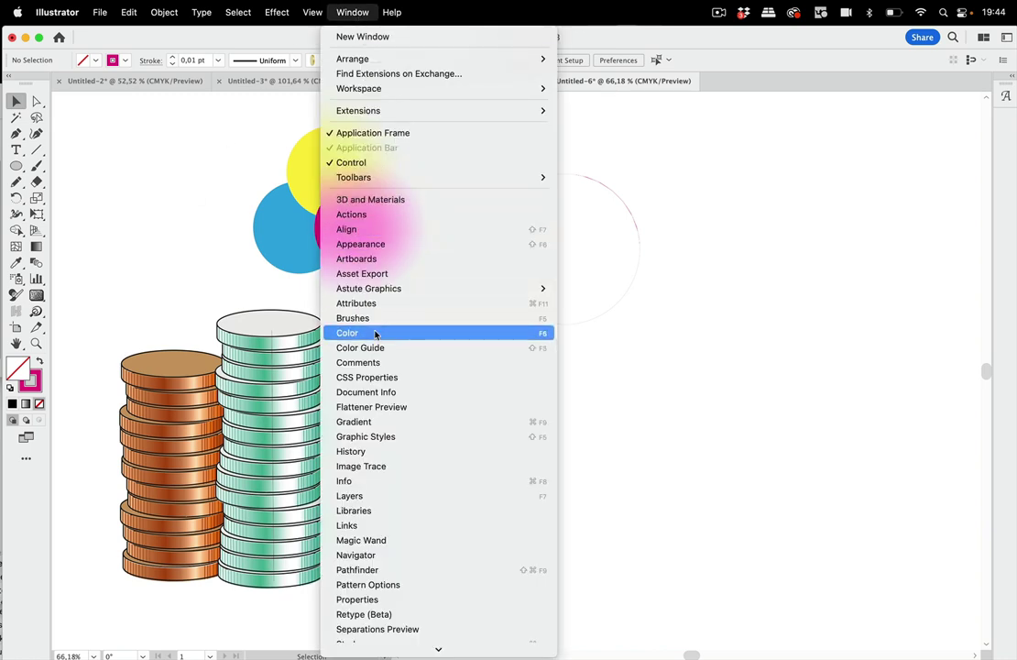
click(443, 335)
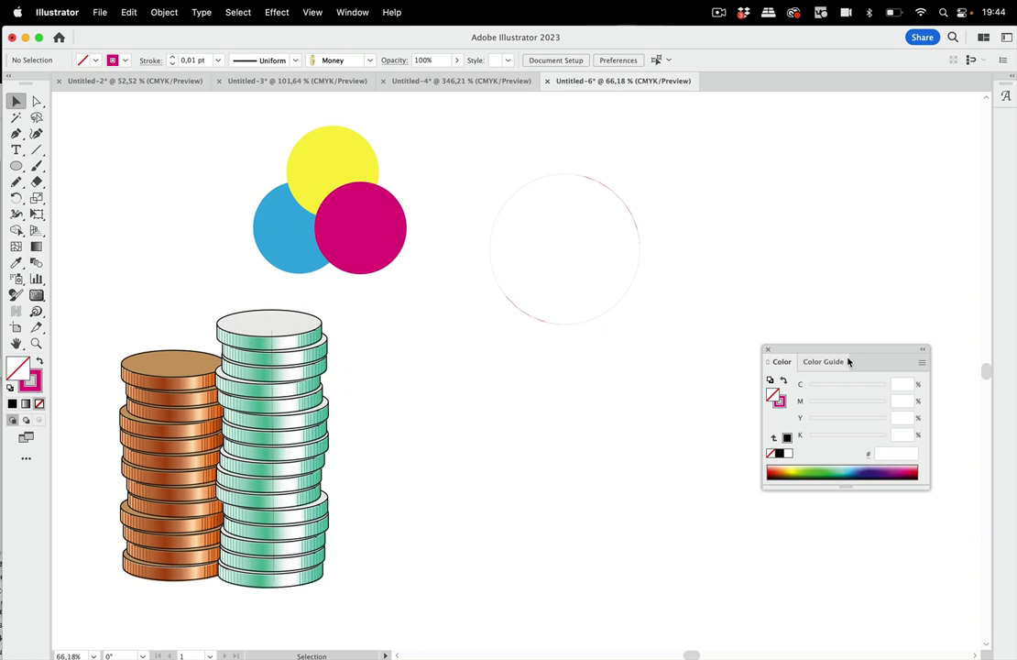
drag(850, 349, 466, 320)
click(367, 236)
mouse_move(496, 376)
mouse_down()
mouse_move(448, 374)
mouse_move(522, 376)
mouse_up()
Give the green coin stack a yellow fill and pale gold stroke, then close the Color panel
click(272, 431)
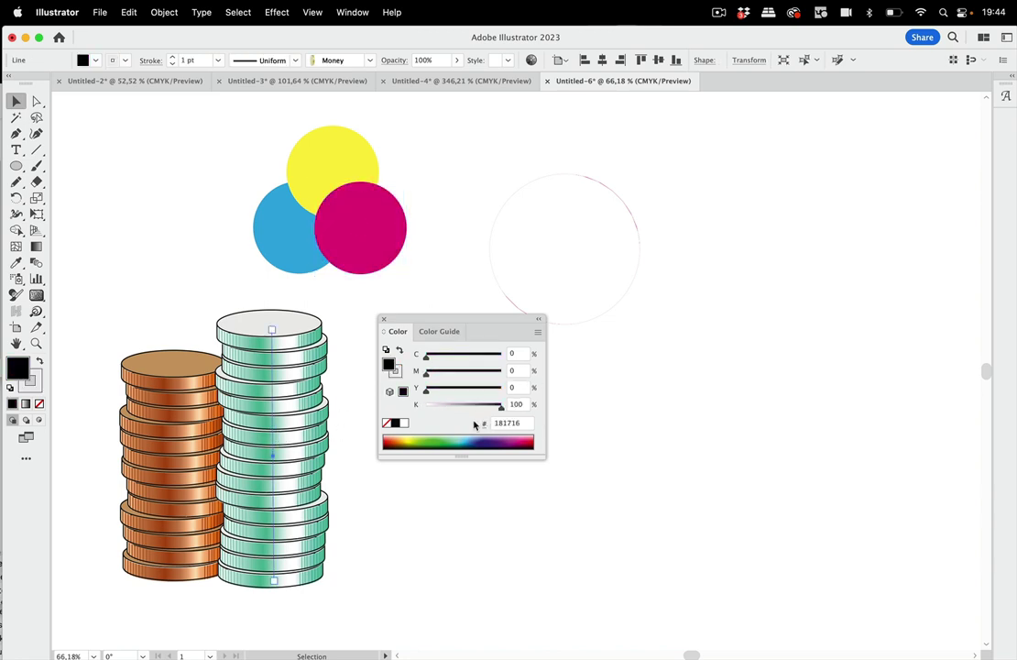
drag(429, 439, 455, 427)
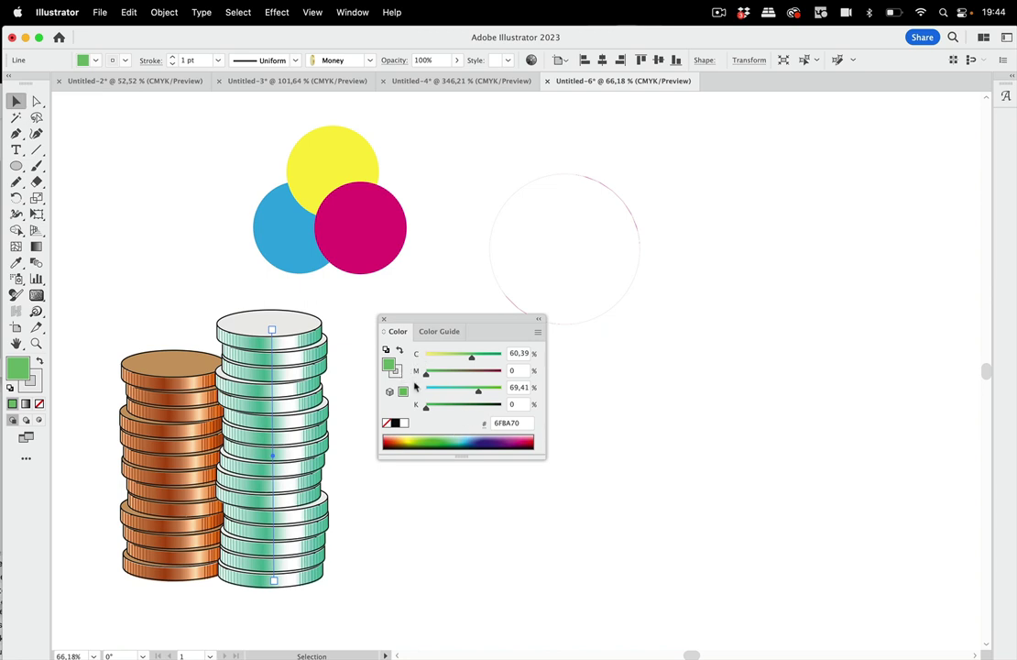
click(396, 371)
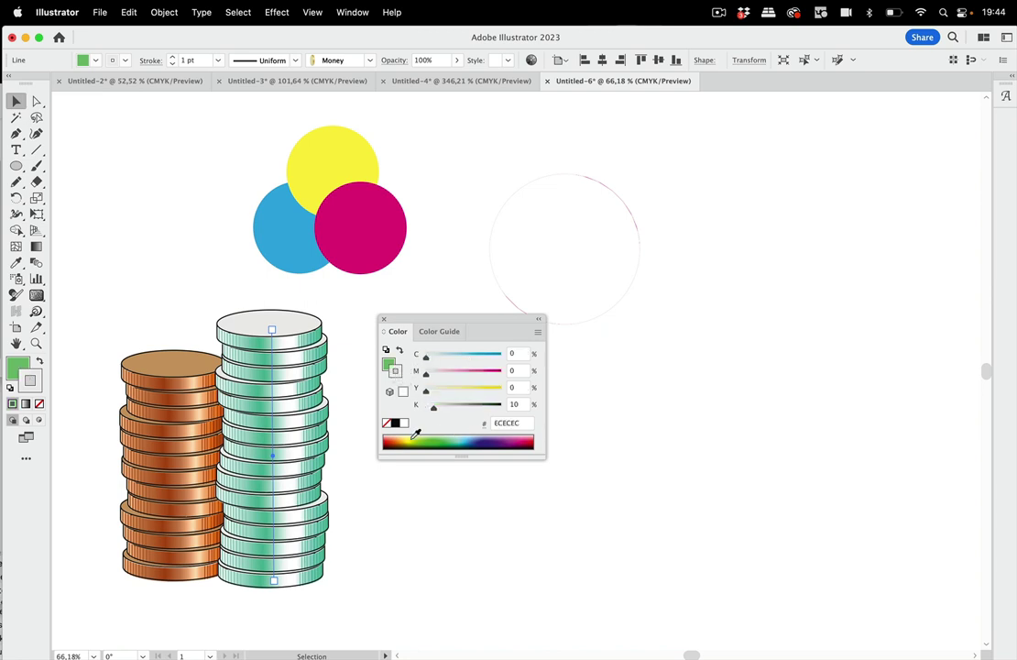
mouse_move(409, 439)
mouse_down()
mouse_move(519, 438)
mouse_move(433, 433)
mouse_move(520, 424)
mouse_move(416, 432)
mouse_move(360, 374)
mouse_up()
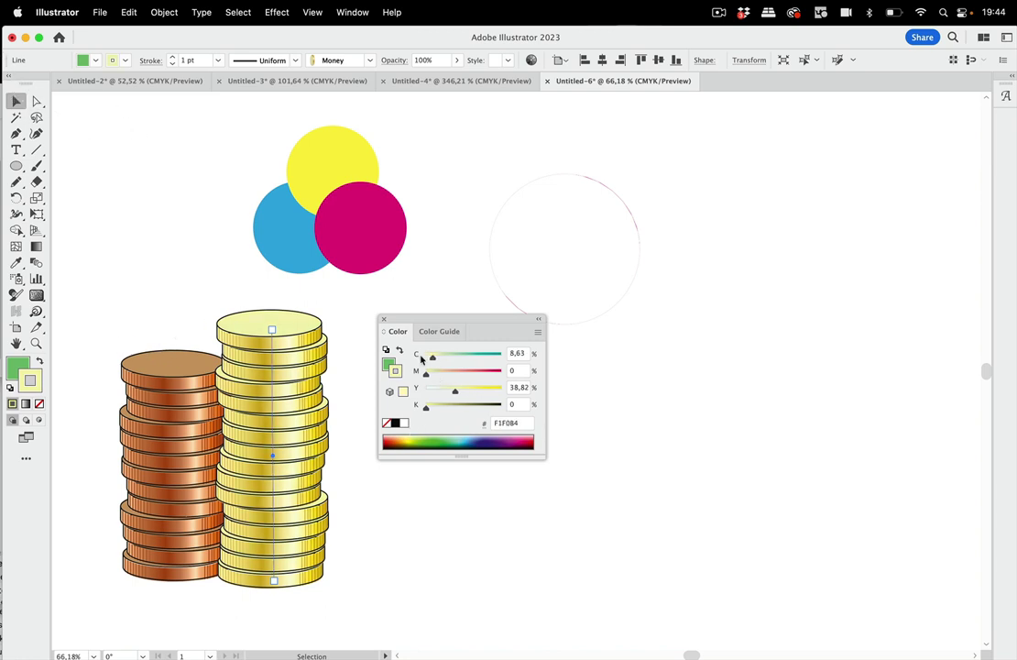
click(384, 319)
Change the blue circle's fill to purple (ED15ED) using the Color Picker
click(371, 217)
click(285, 234)
click(17, 366)
double_click(17, 367)
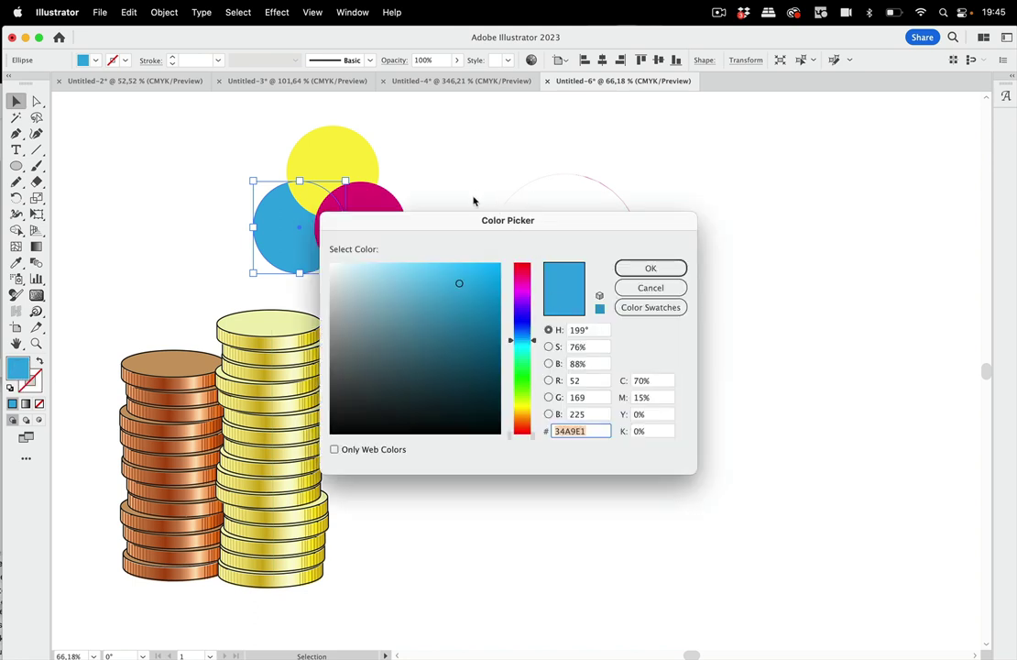
drag(498, 222, 556, 258)
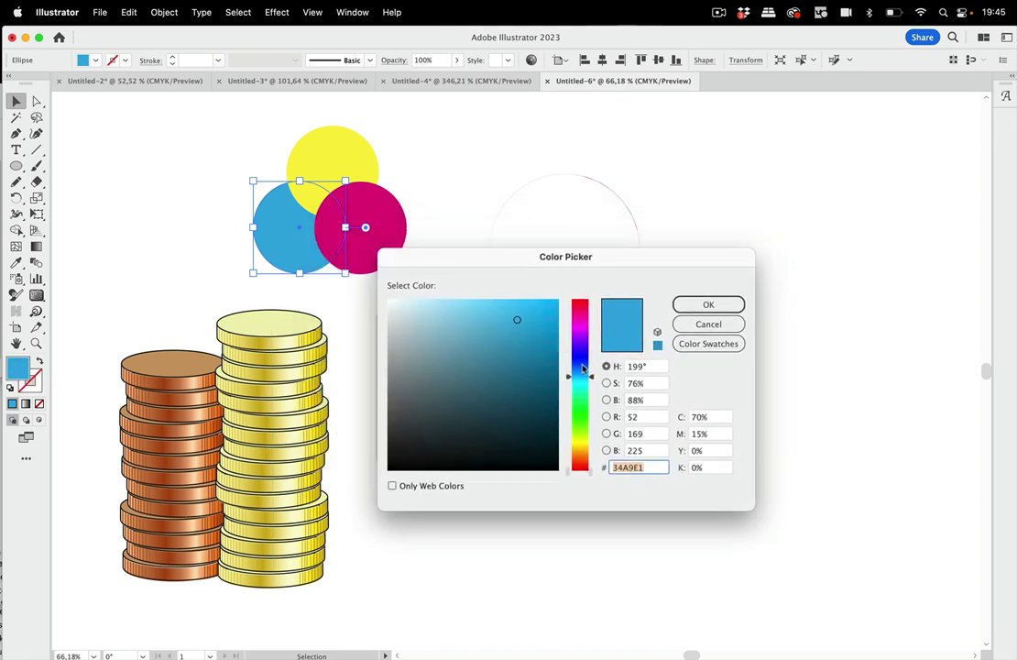
drag(582, 371, 578, 345)
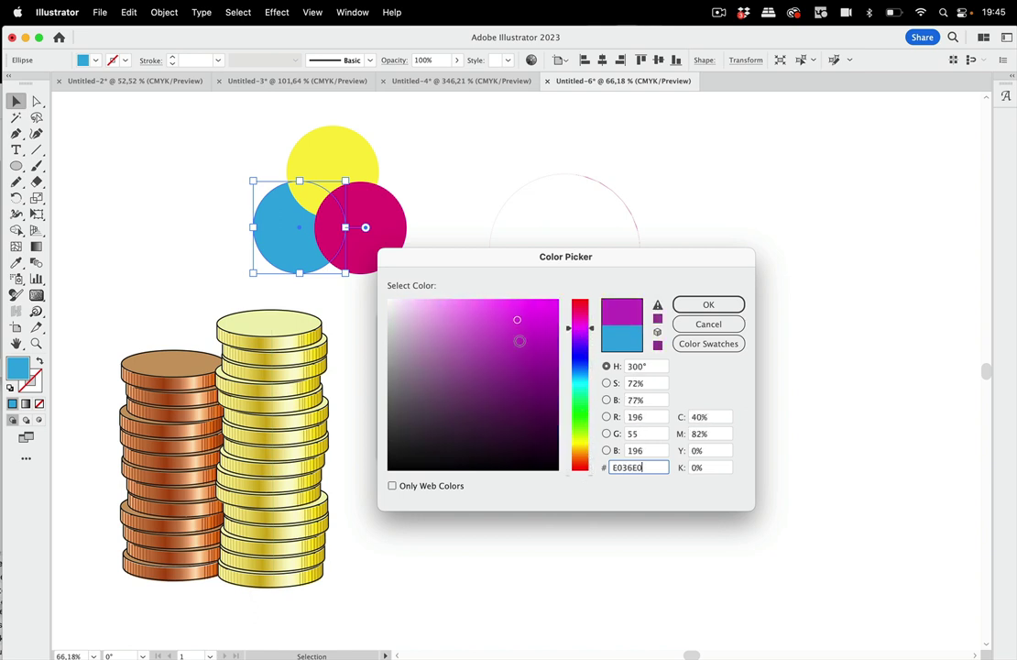
mouse_move(520, 340)
mouse_down()
mouse_move(557, 302)
mouse_move(432, 359)
mouse_move(544, 310)
mouse_up()
click(695, 305)
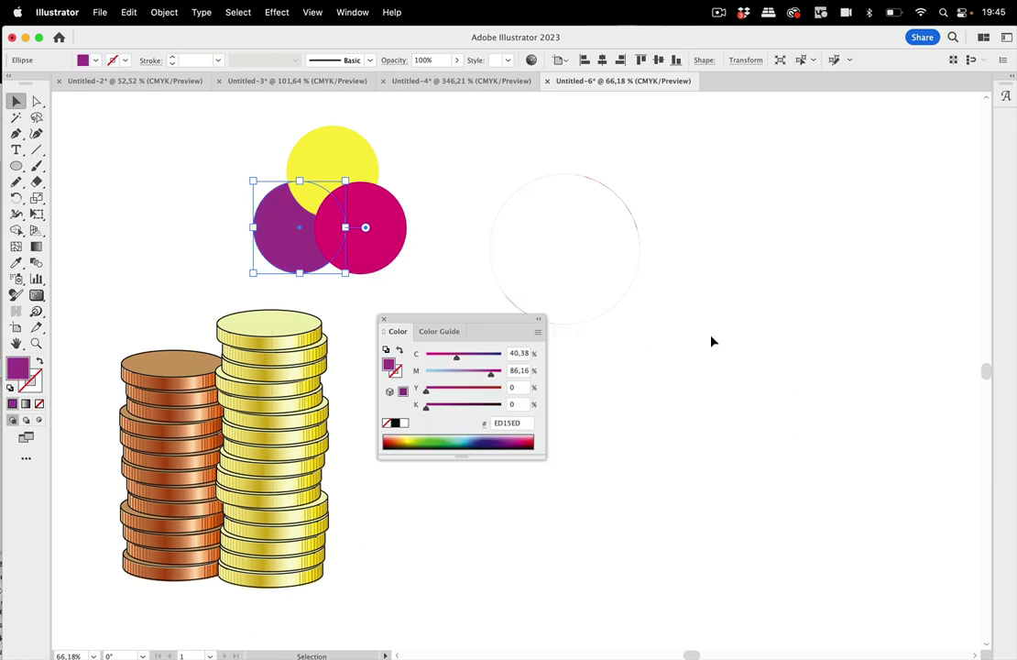